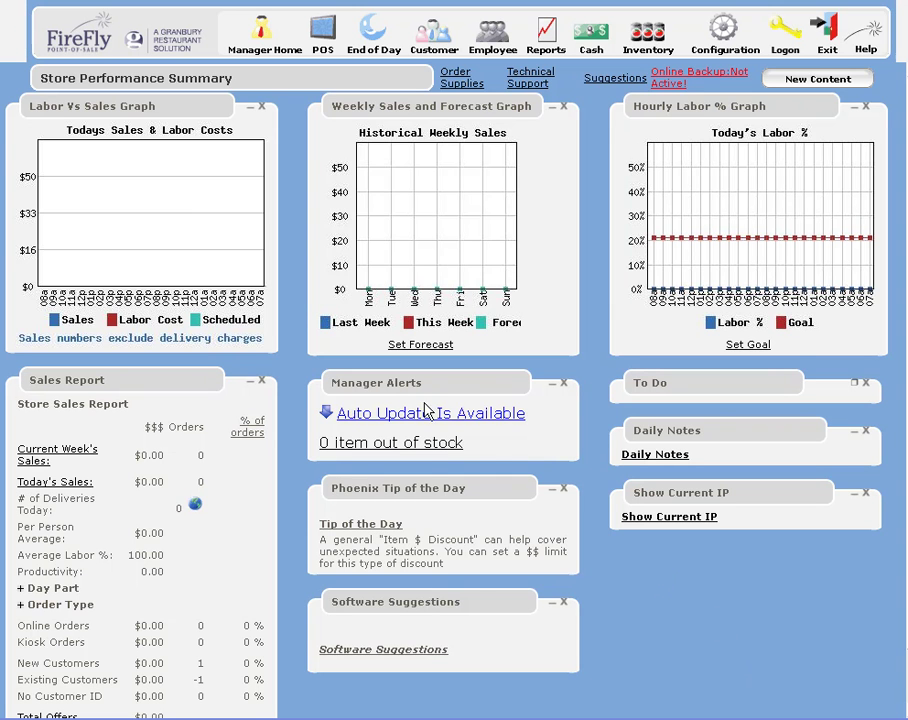
- Put Manager Alerts below the tip and Daily Notes atop the right column; remove Show Current IP and To Do
mouse_move(470, 384)
left_mouse_down()
mouse_move(407, 567)
mouse_move(336, 491)
left_mouse_up()
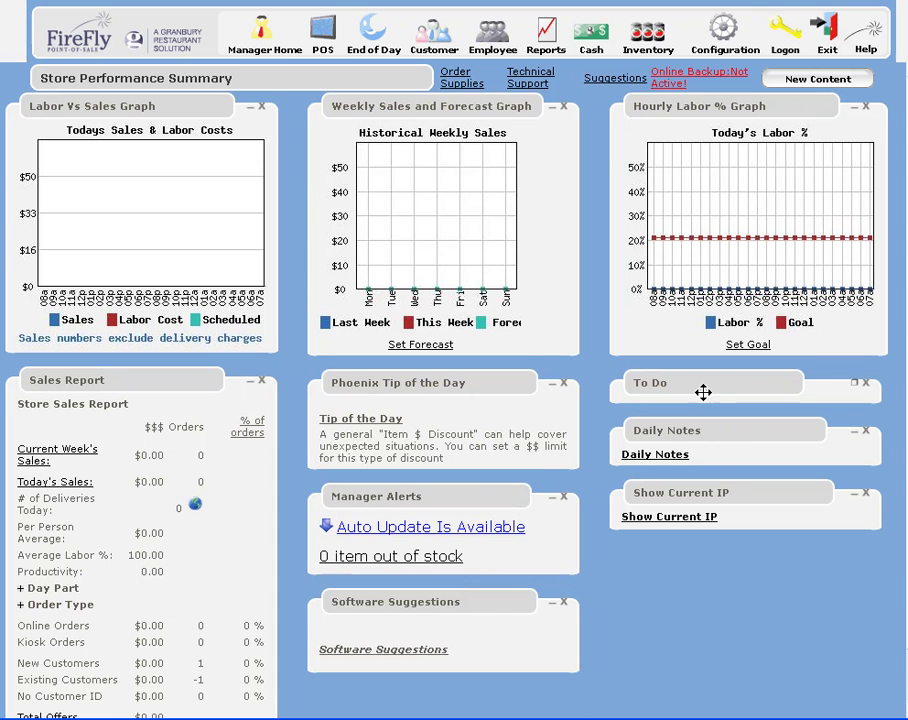
left_click_drag(725, 430, 681, 89)
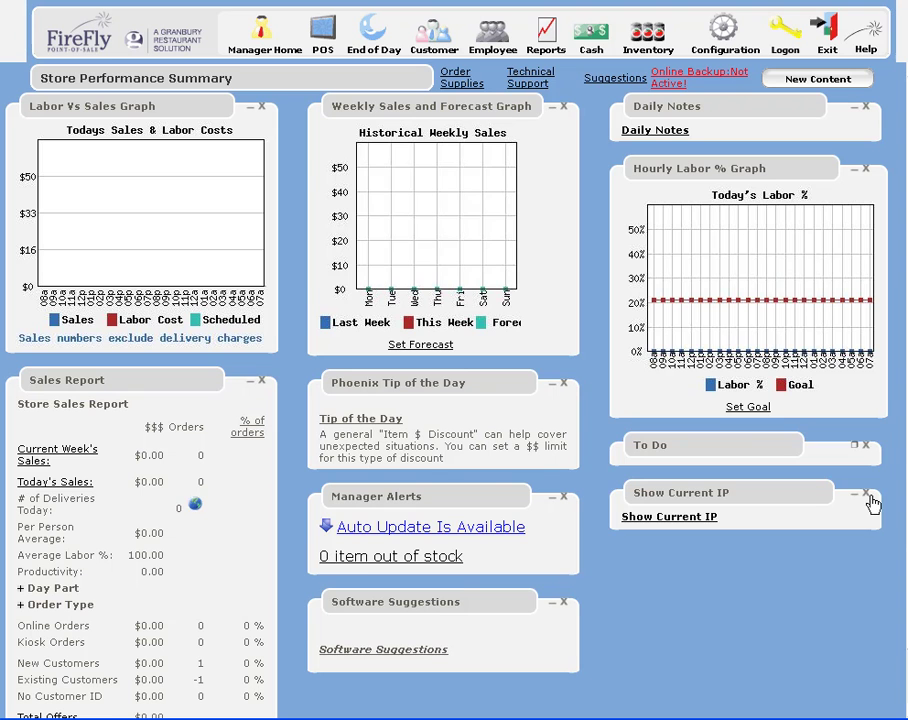
left_click(866, 494)
left_click(866, 446)
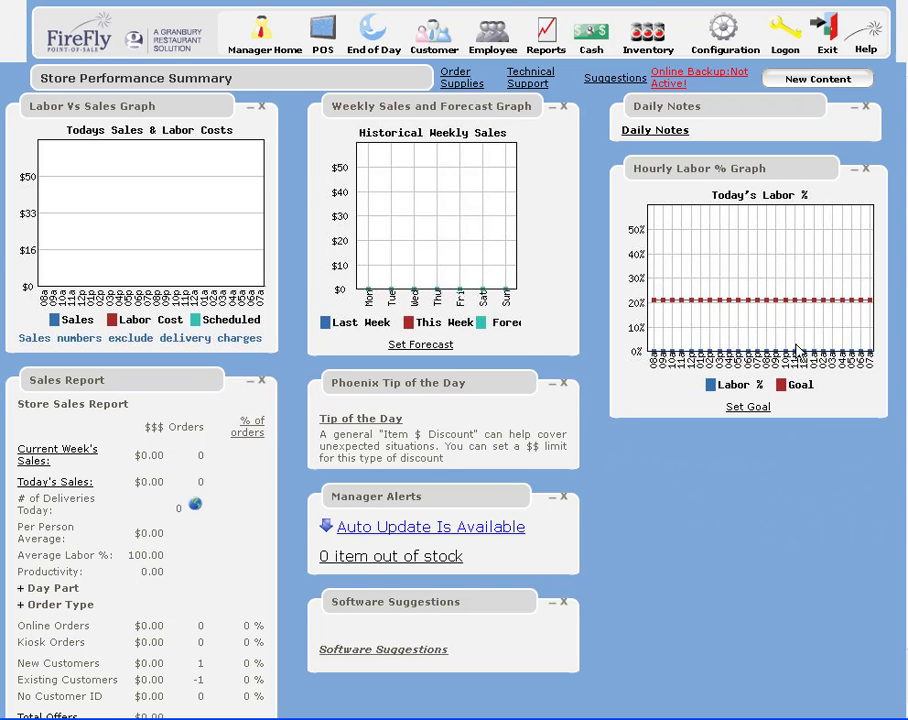
- Add FireFly News, Clocked In and Reports as home page content, then bring up Manager Alerts settings
left_click(811, 84)
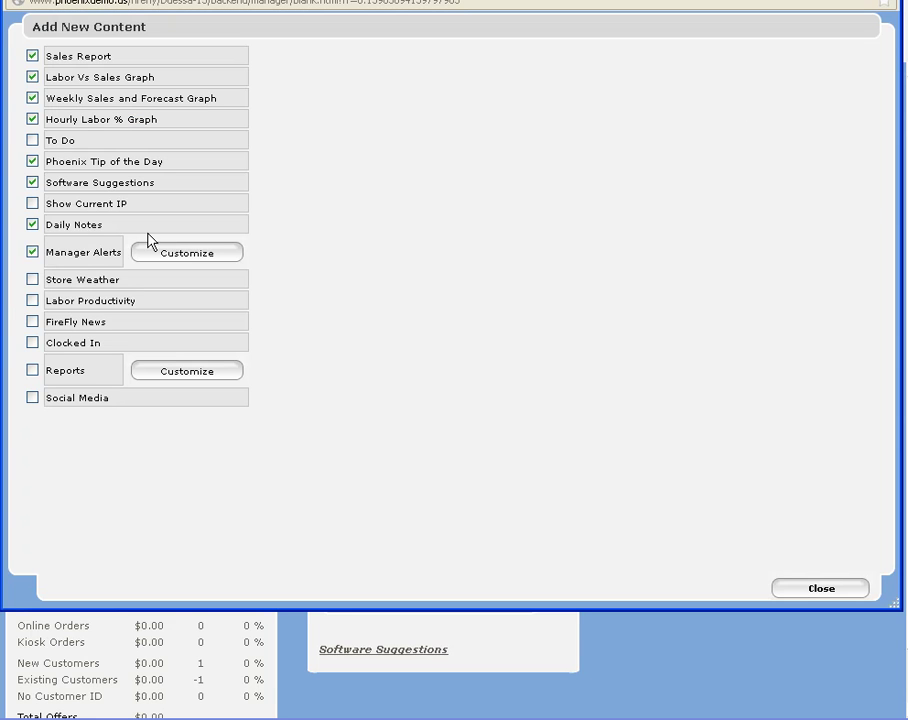
left_click(32, 322)
left_click(32, 343)
left_click(32, 370)
left_click(222, 255)
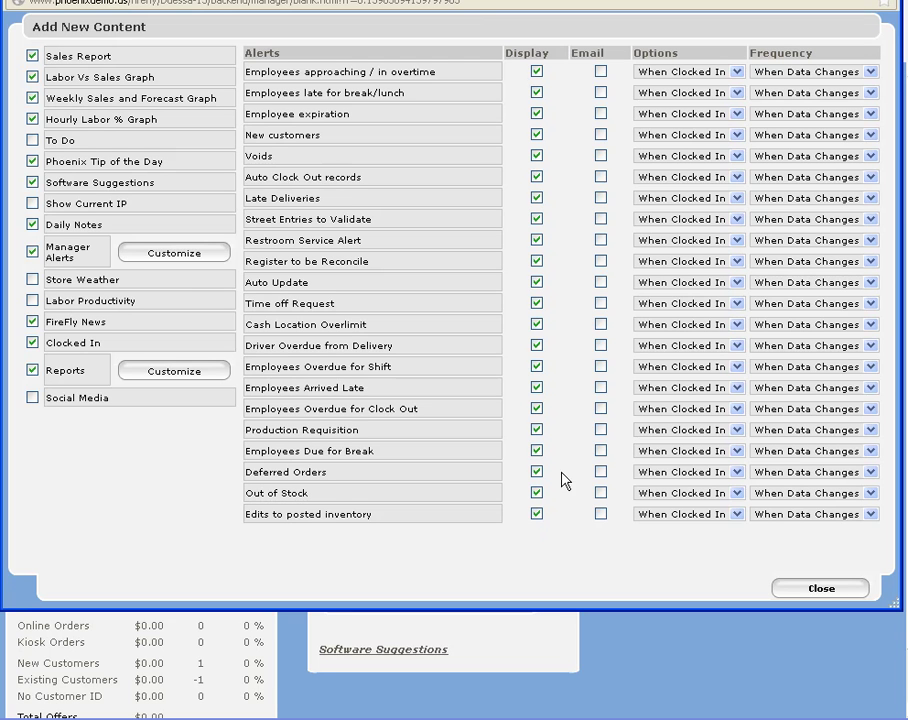
- Email the overtime and Voids alerts, keeping overtime at When Clocked In and setting Voids to Always
left_click(601, 72)
left_click(739, 76)
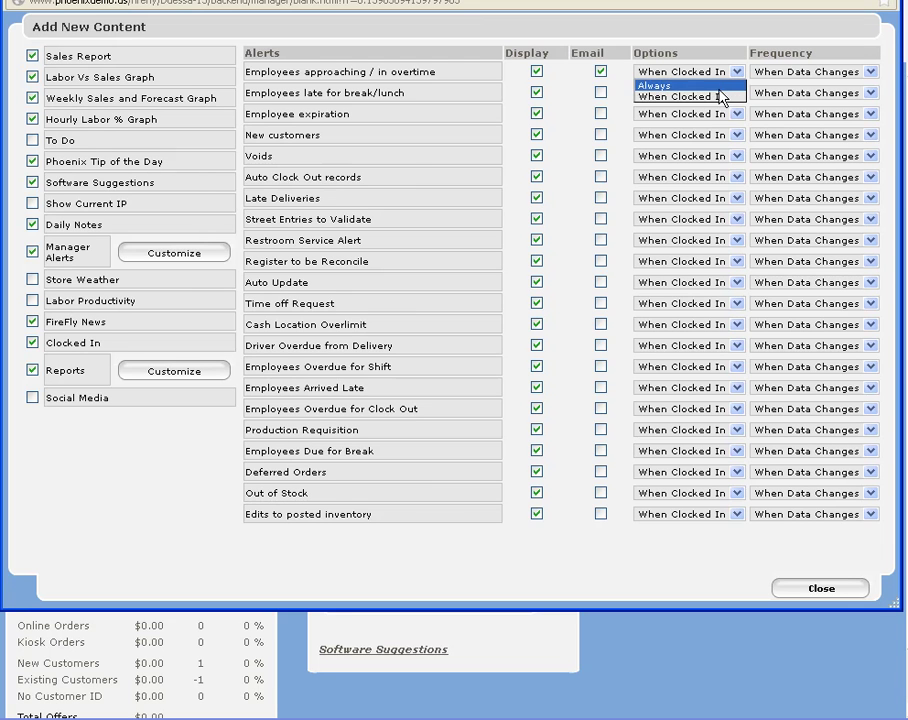
left_click(721, 97)
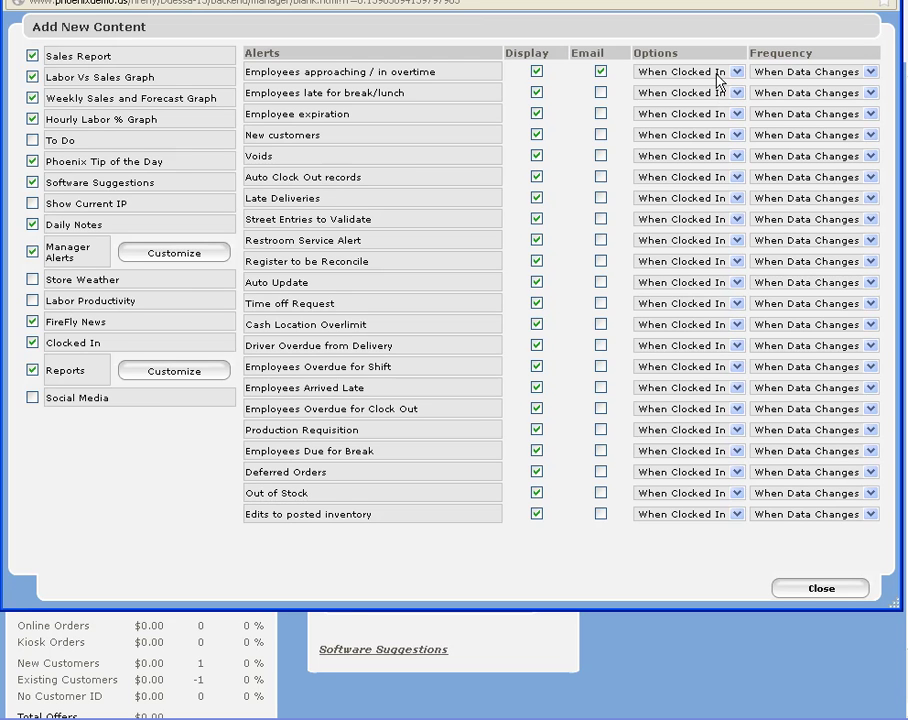
left_click(600, 155)
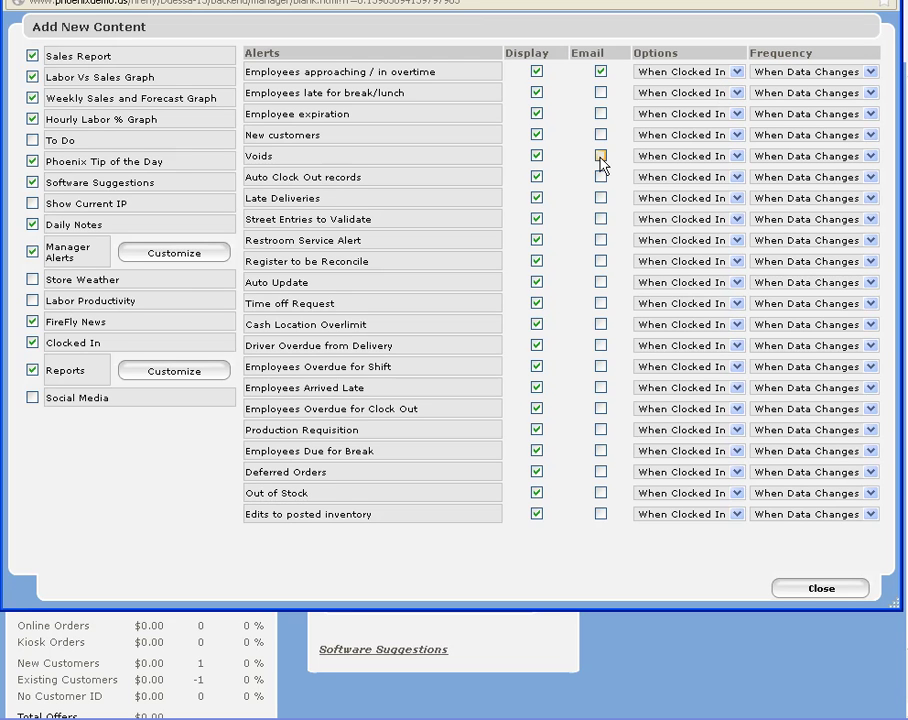
left_click(731, 160)
left_click(718, 168)
- Keep the overtime frequency, set the Voids alert frequency to End of day, and close the settings
left_click(872, 73)
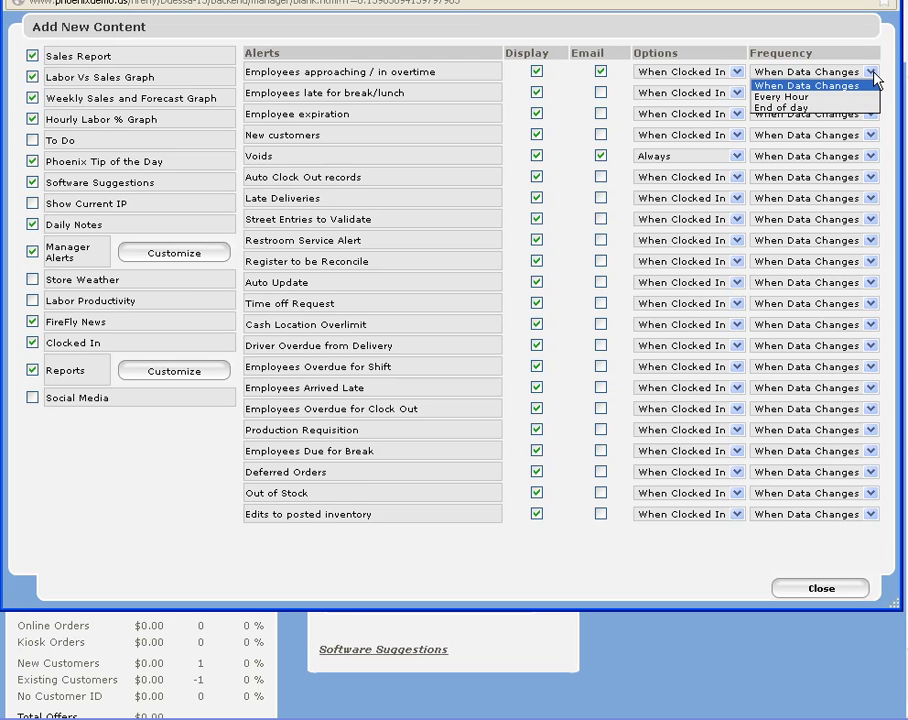
left_click(875, 79)
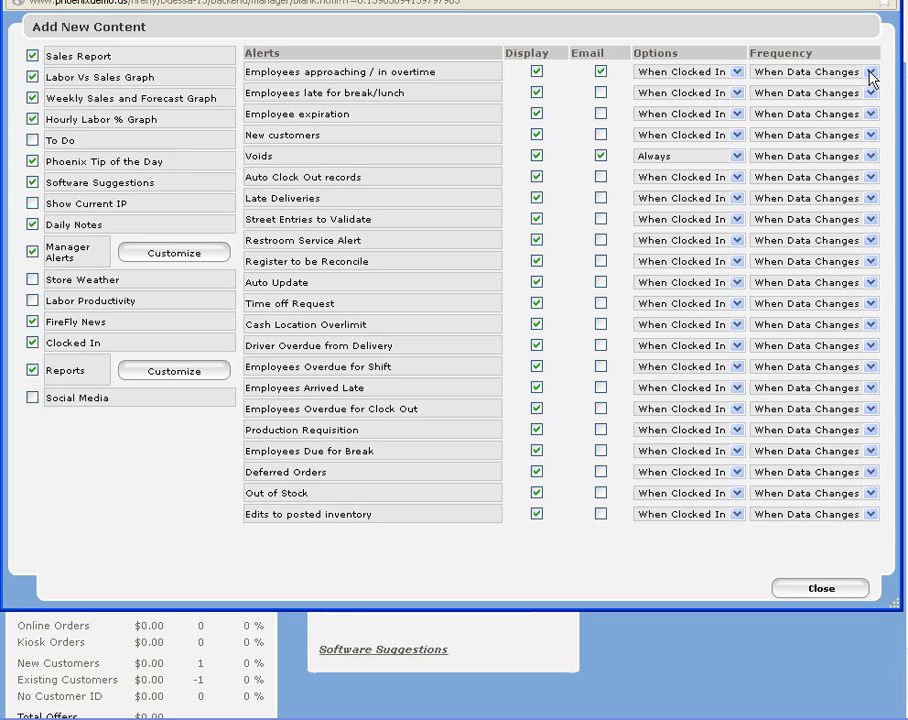
left_click(871, 157)
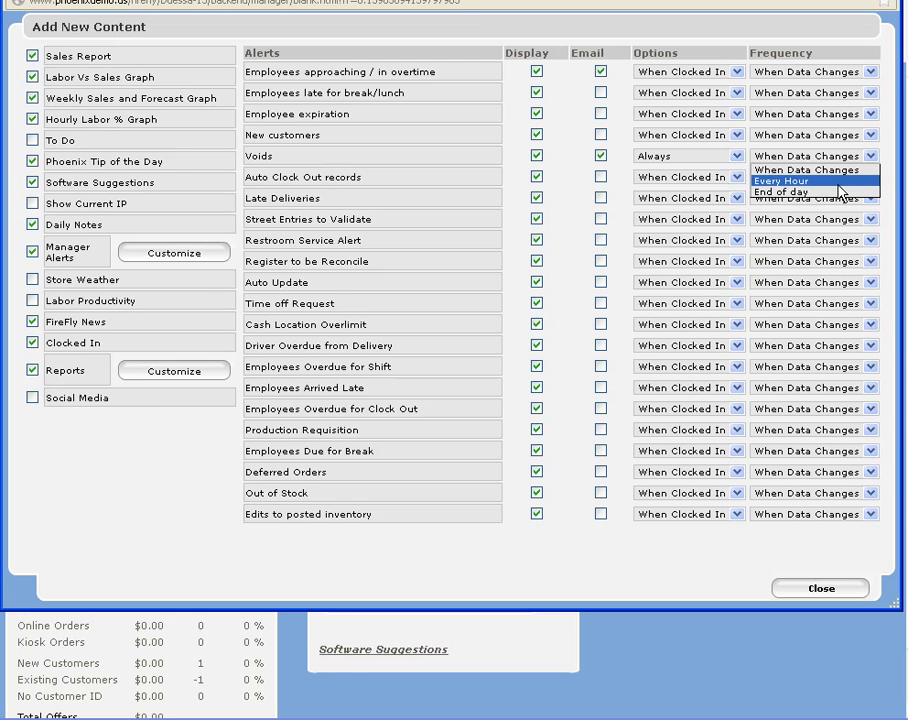
left_click(845, 195)
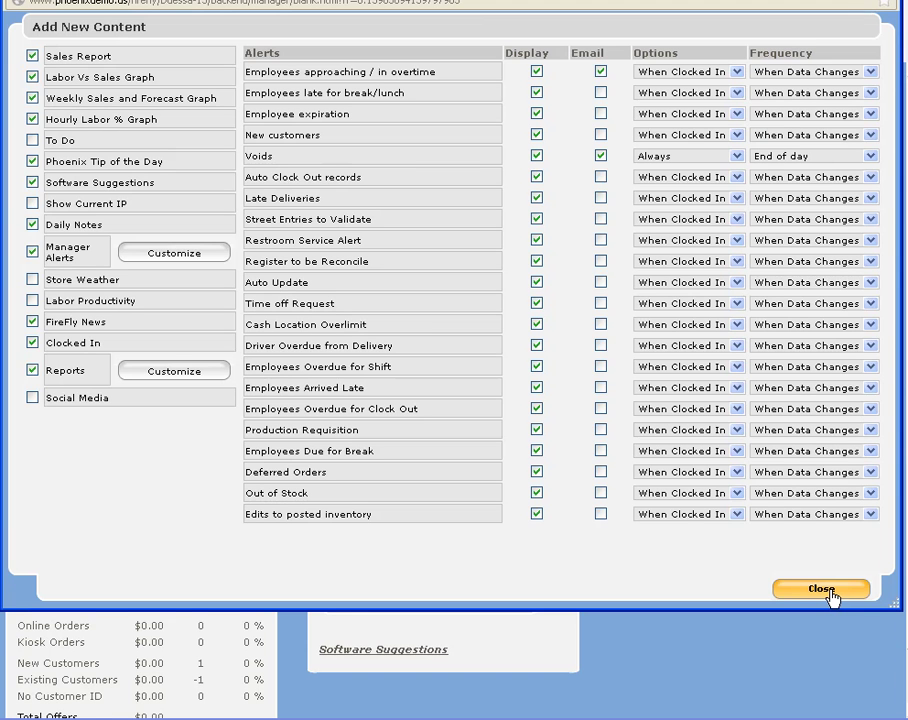
left_click(831, 592)
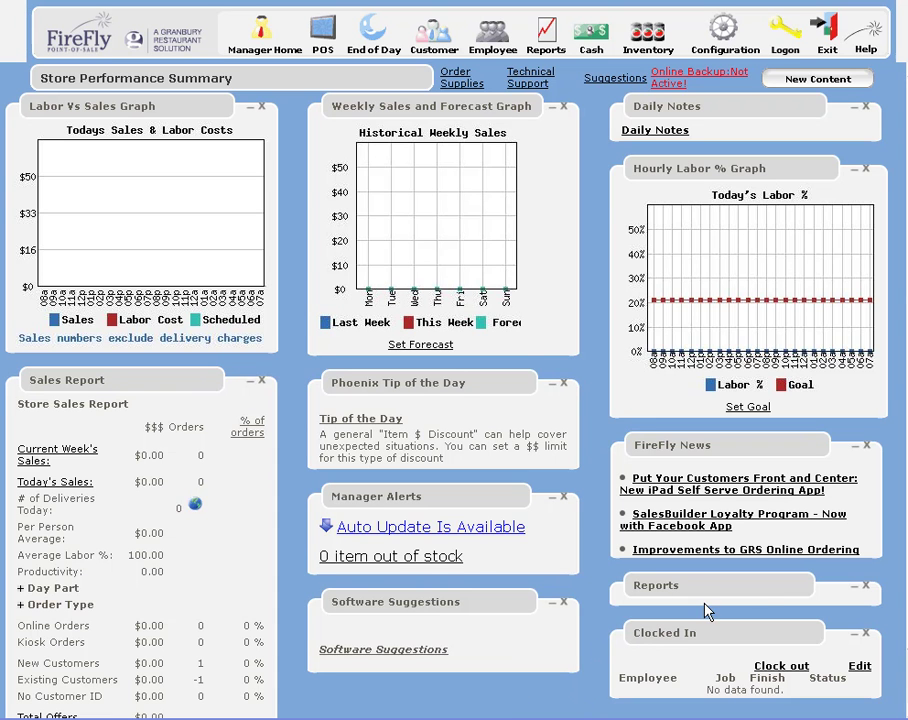
- Link the Store Summary report in the Reports panel settings
left_click(812, 82)
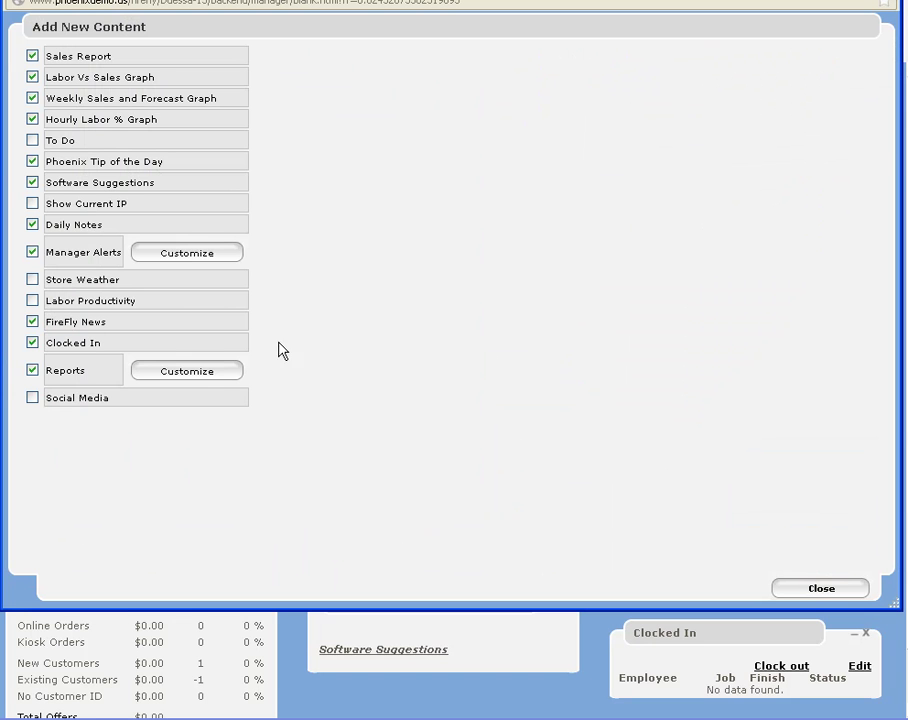
left_click(199, 379)
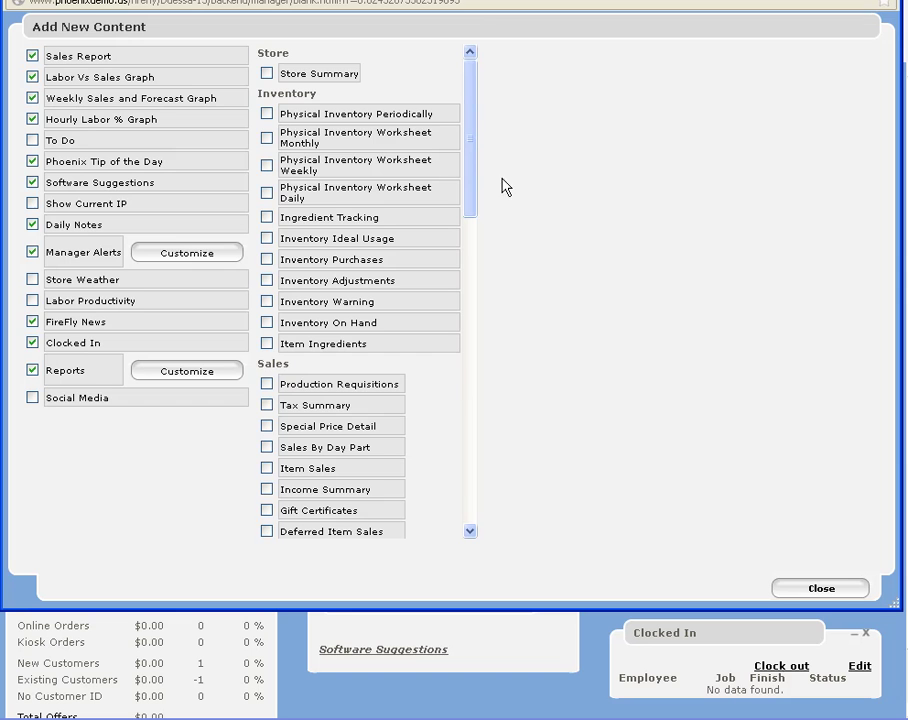
mouse_move(470, 162)
left_mouse_down()
mouse_move(463, 265)
mouse_move(480, 211)
mouse_move(474, 146)
left_mouse_up()
left_click(267, 74)
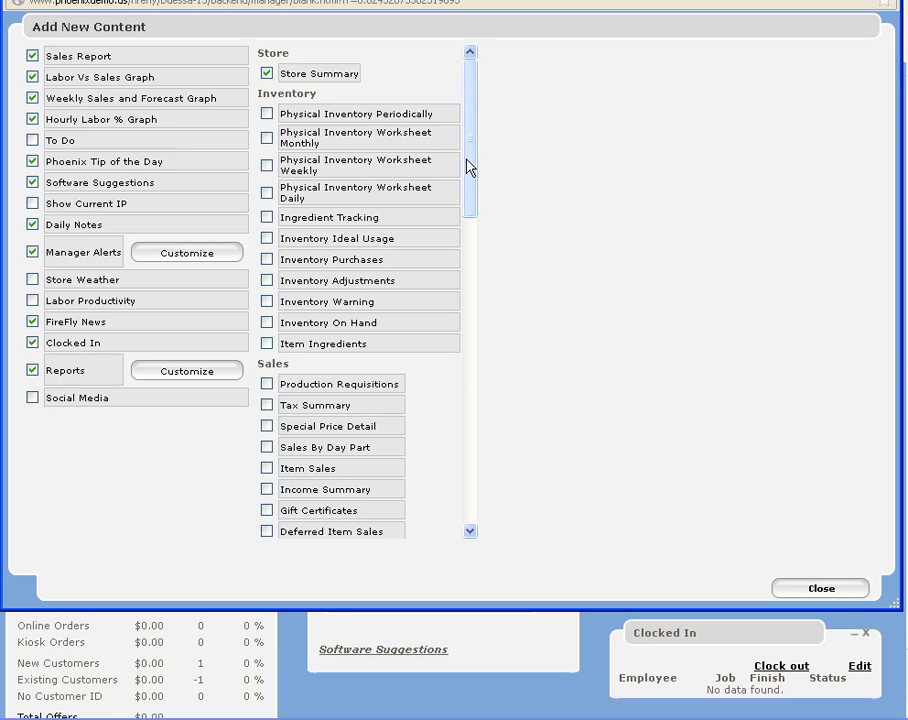
- Also link Deferred Details, Void Details and Ticket Details, then close the content settings
scroll(430, 419, "down", 3)
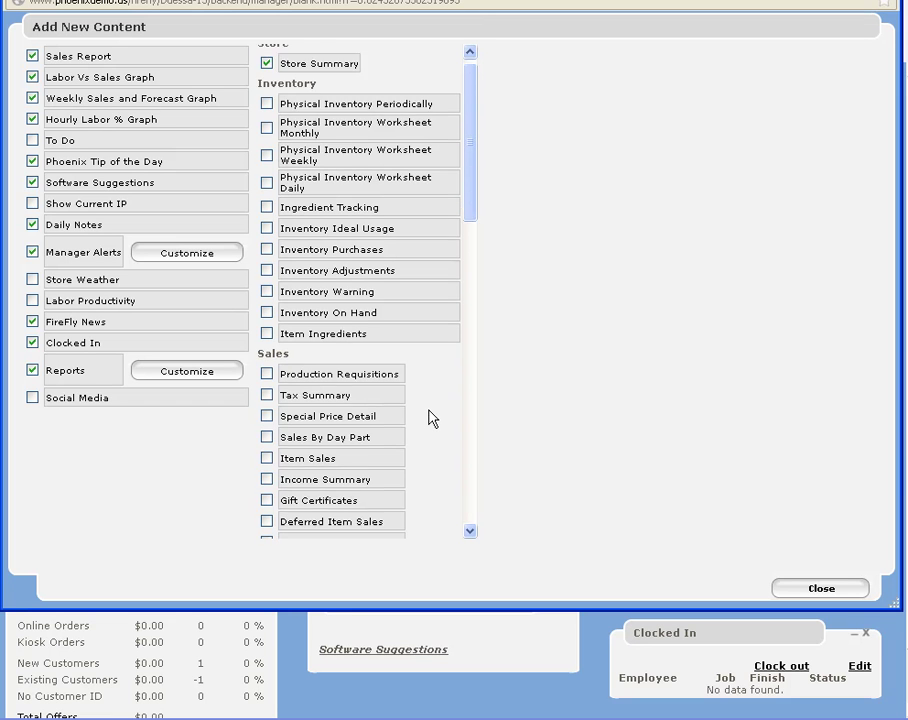
scroll(430, 419, "down", 2)
scroll(430, 419, "down", 2)
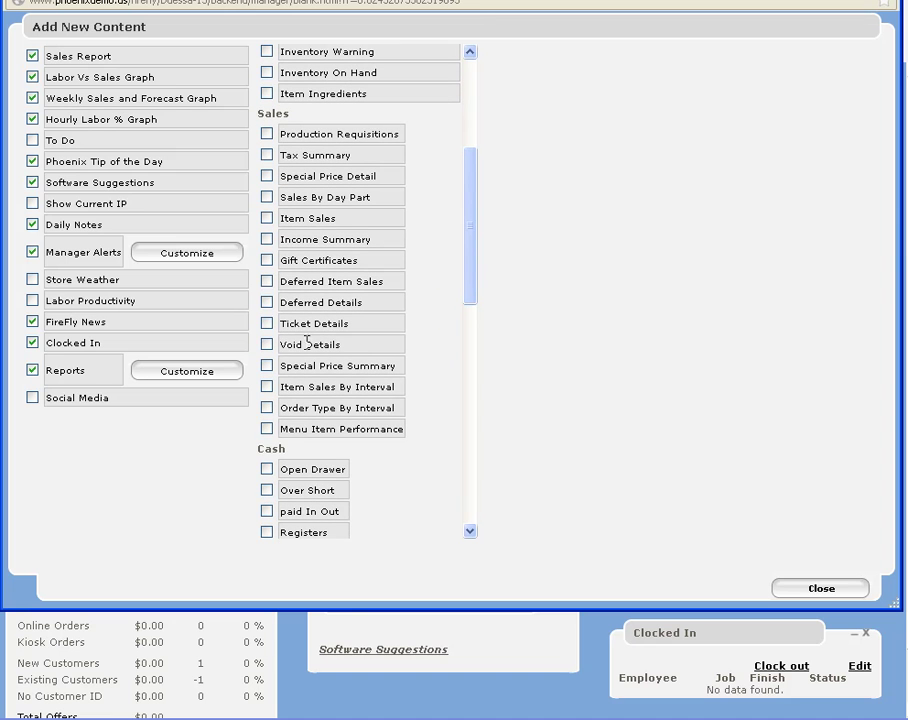
left_click(265, 302)
left_click(267, 345)
left_click(266, 323)
scroll(417, 470, "down", 5)
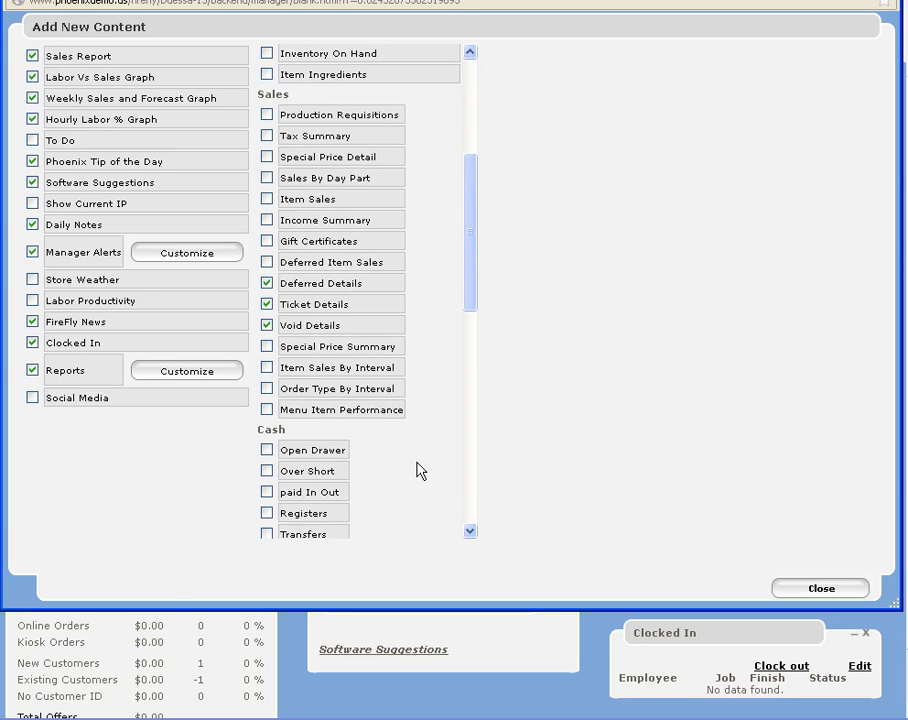
left_click(152, 607)
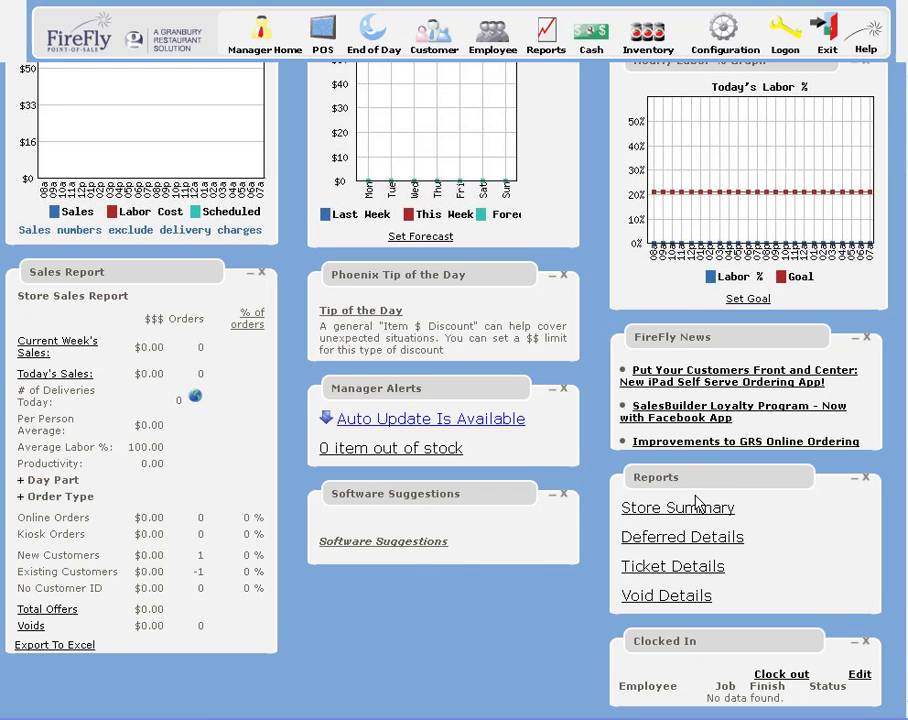
- Place the Reports panel in the middle column directly below Manager Alerts, above the tip
left_click_drag(697, 480, 346, 277)
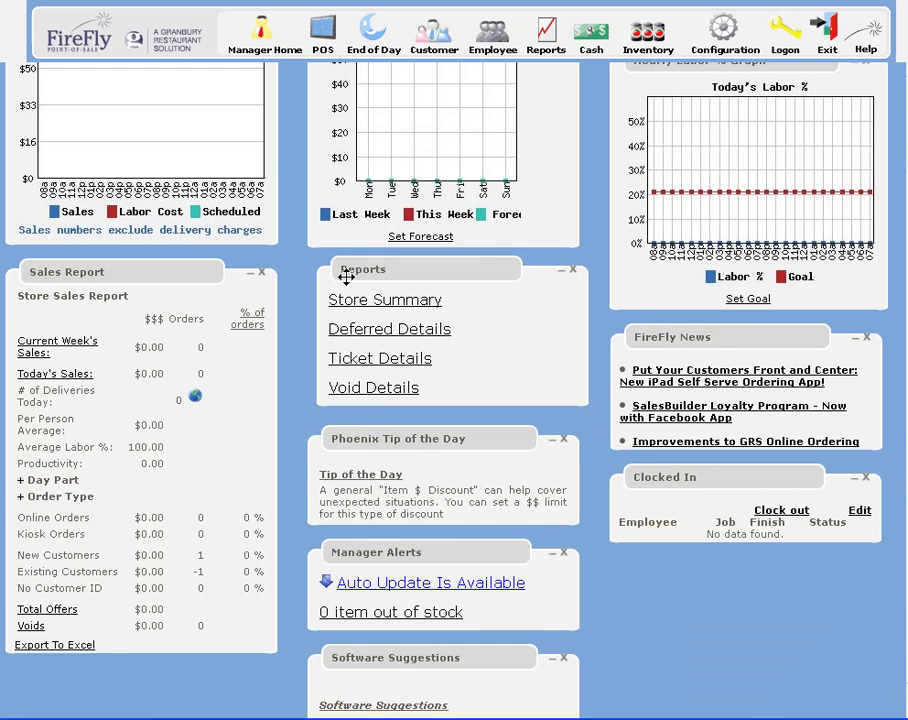
left_click_drag(346, 277, 330, 280)
mouse_move(449, 552)
left_mouse_down()
mouse_move(449, 530)
mouse_move(337, 282)
left_mouse_up()
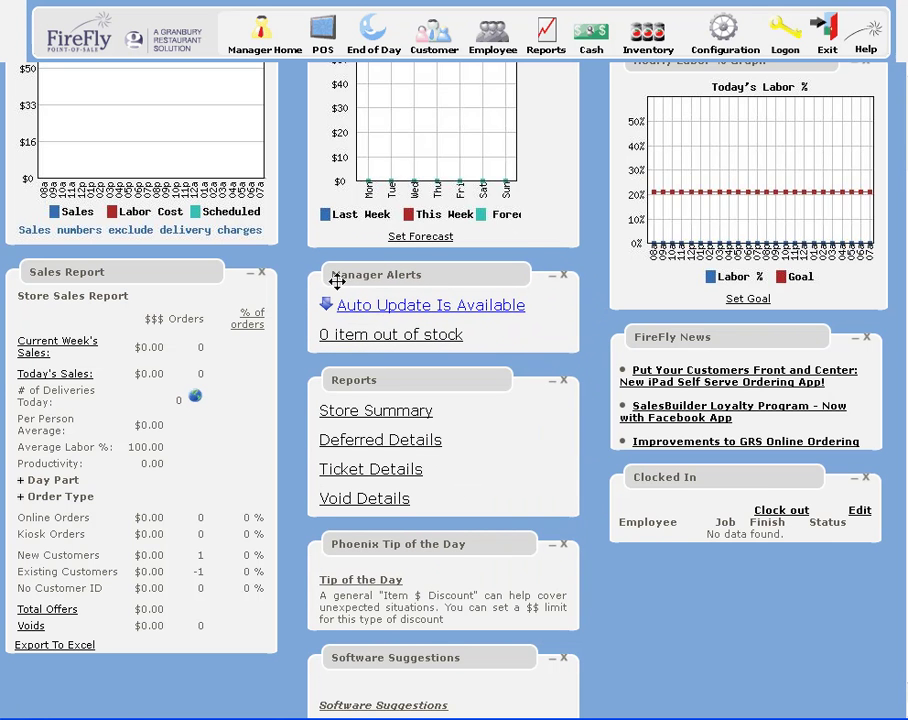
scroll(630, 640, "up", 3)
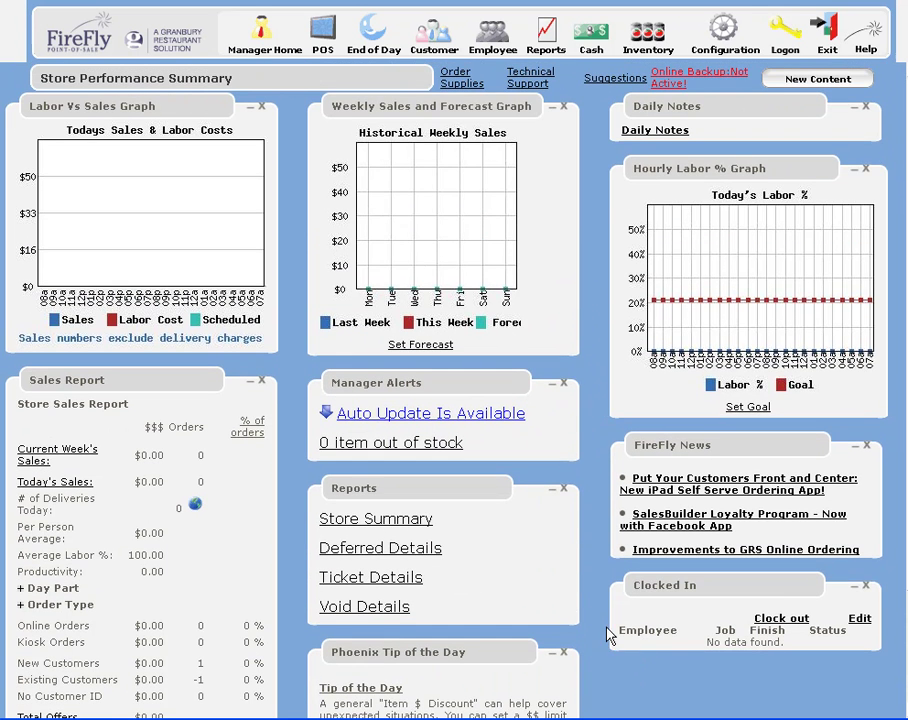